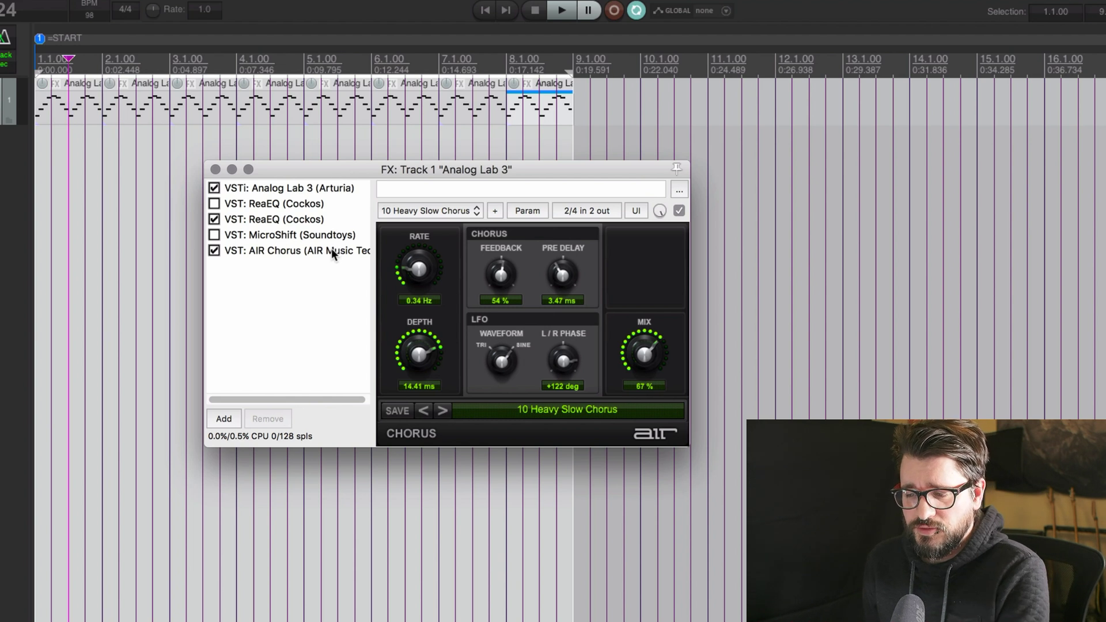
# - Bring up the Save FX chain dialog, then cancel it without saving
pyautogui.press('super+s')
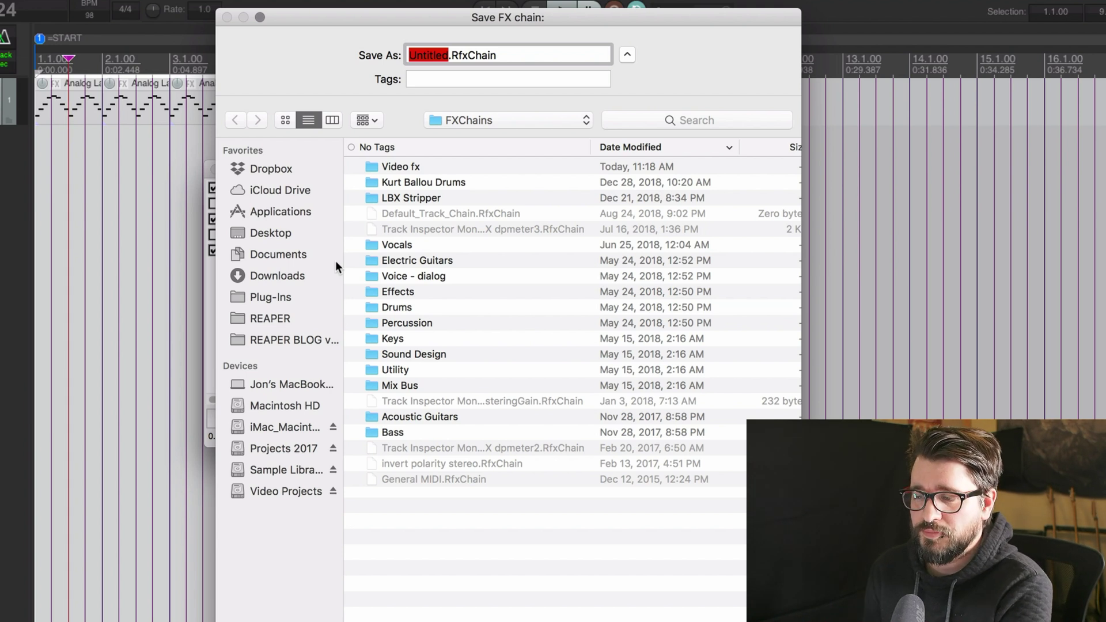
pyautogui.press('Escape')
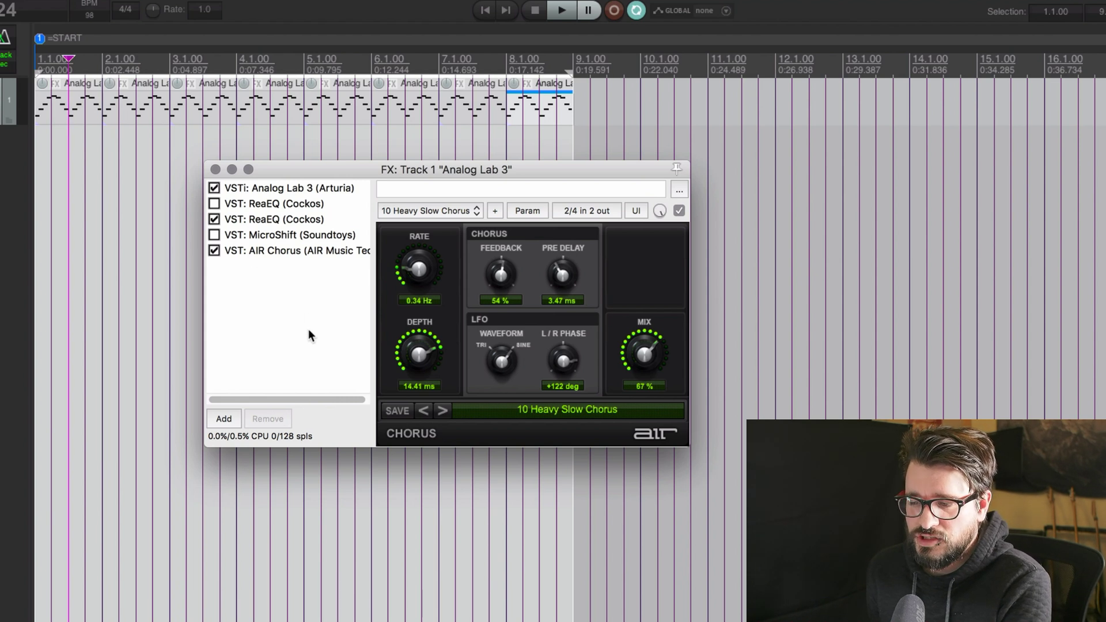
# - Rename the first, bypassed ReaEQ instance to 'general eq'
pyautogui.moveTo(311, 166); pyautogui.dragTo(317, 156)
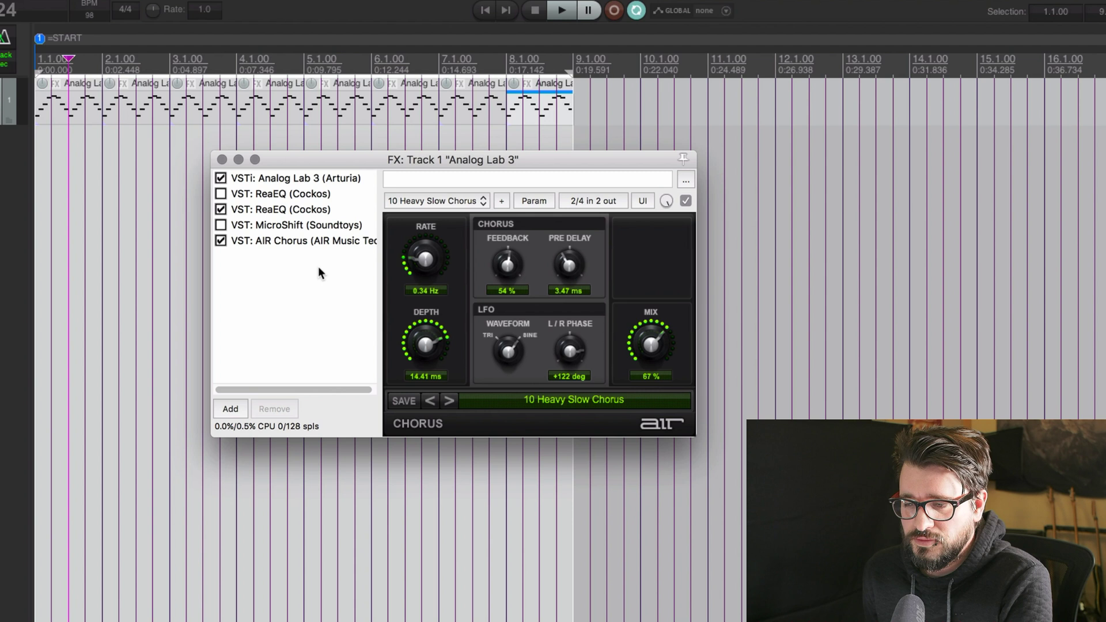
pyautogui.click(366, 195)
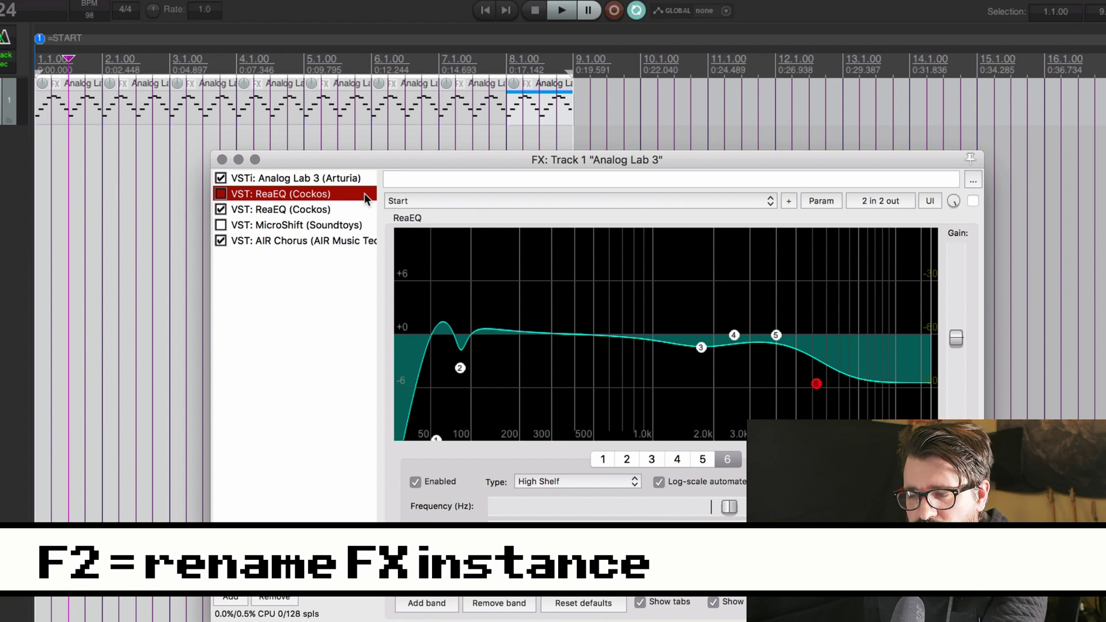
pyautogui.press('F2')
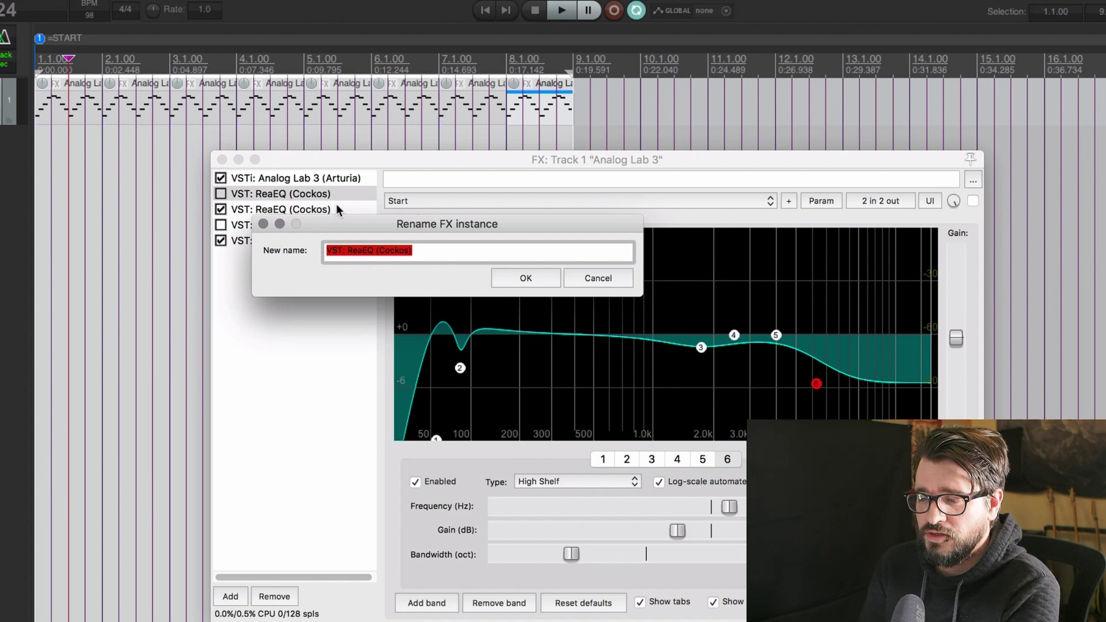
pyautogui.write('gere')
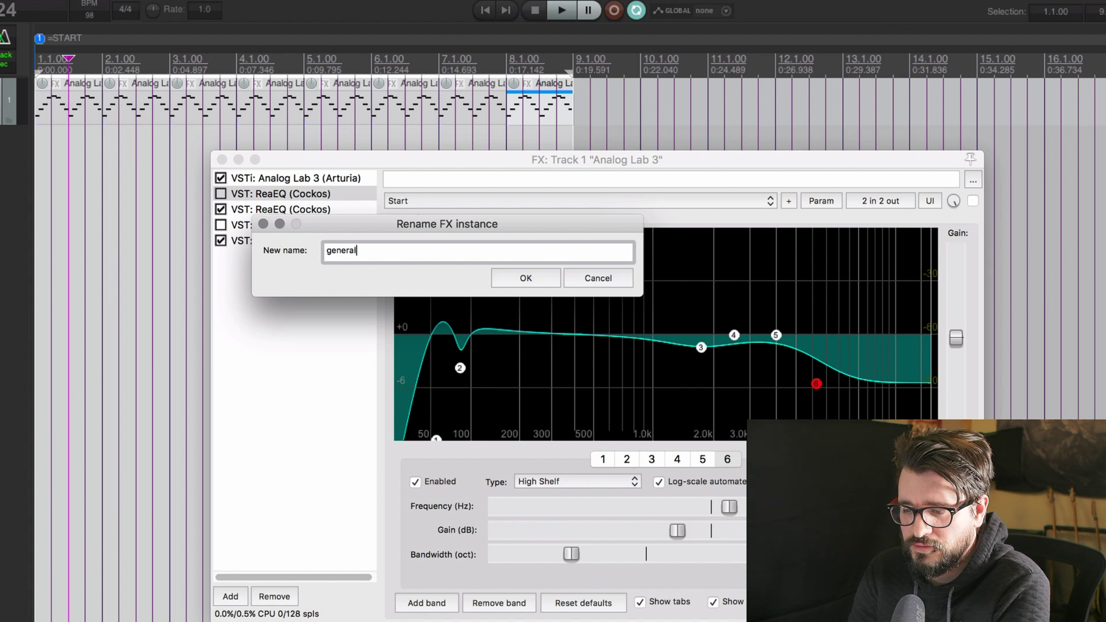
pyautogui.write('ral eq')
pyautogui.press('Return')
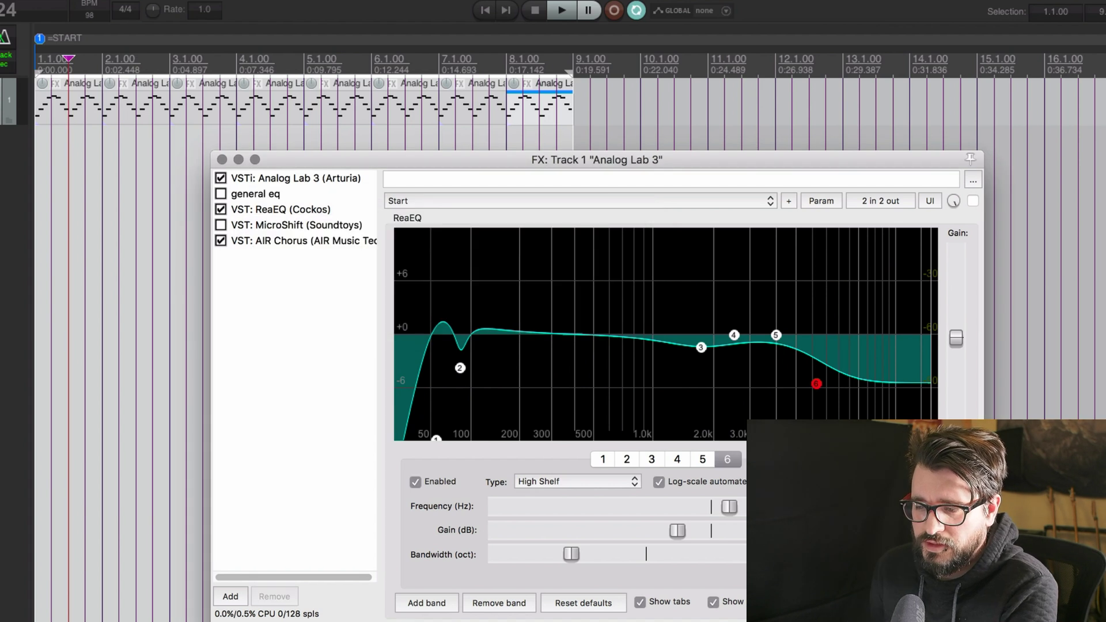
# - Rename the second, active ReaEQ instance to 'filters'
pyautogui.click(300, 212)
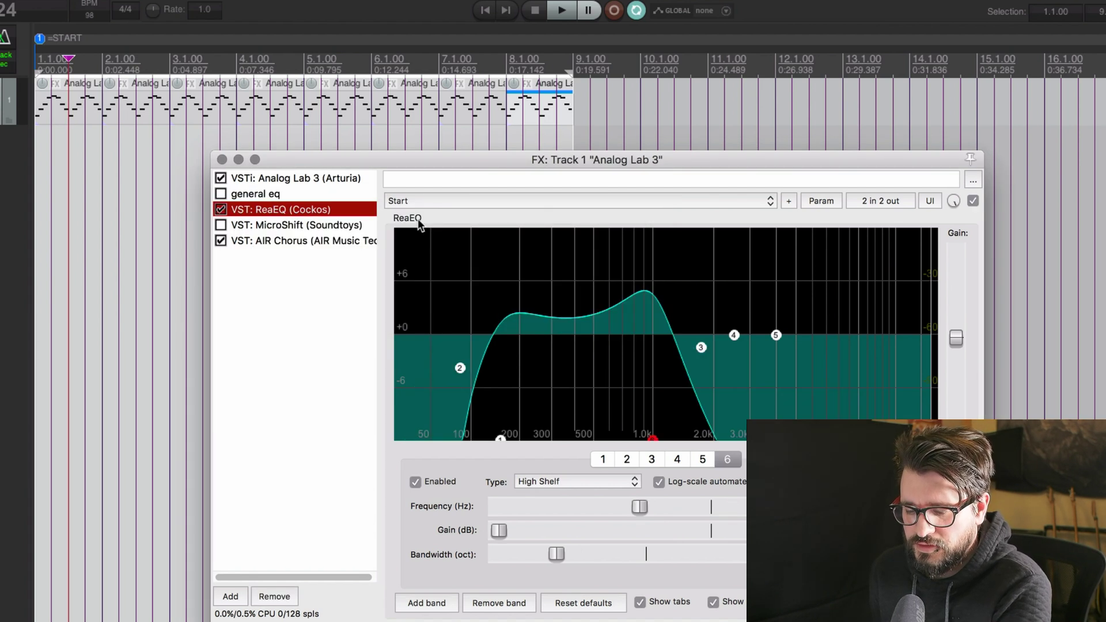
pyautogui.press('F2')
pyautogui.write('filters')
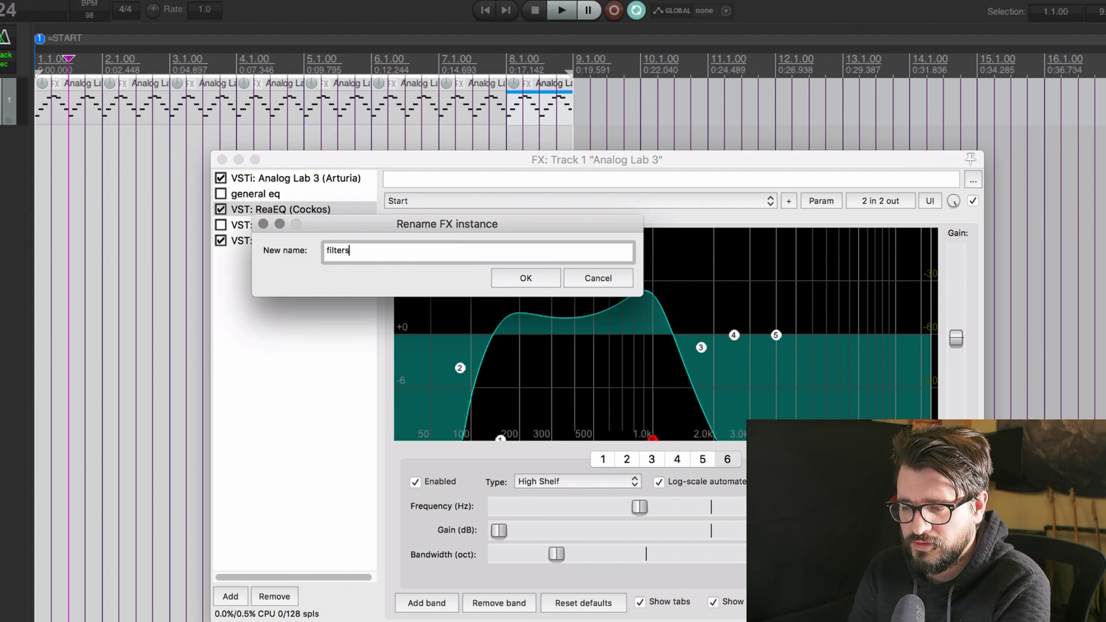
pyautogui.press('Return')
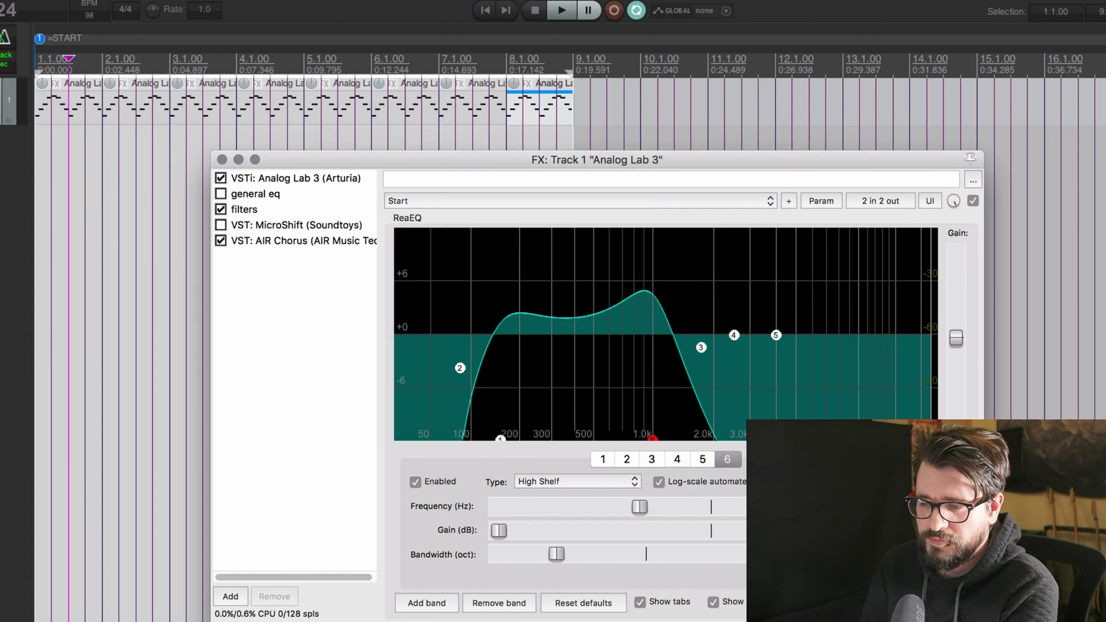
# - Check MicroShift, then reselect the filters EQ and bring up its right-click options menu
pyautogui.click(350, 225)
pyautogui.click(258, 210)
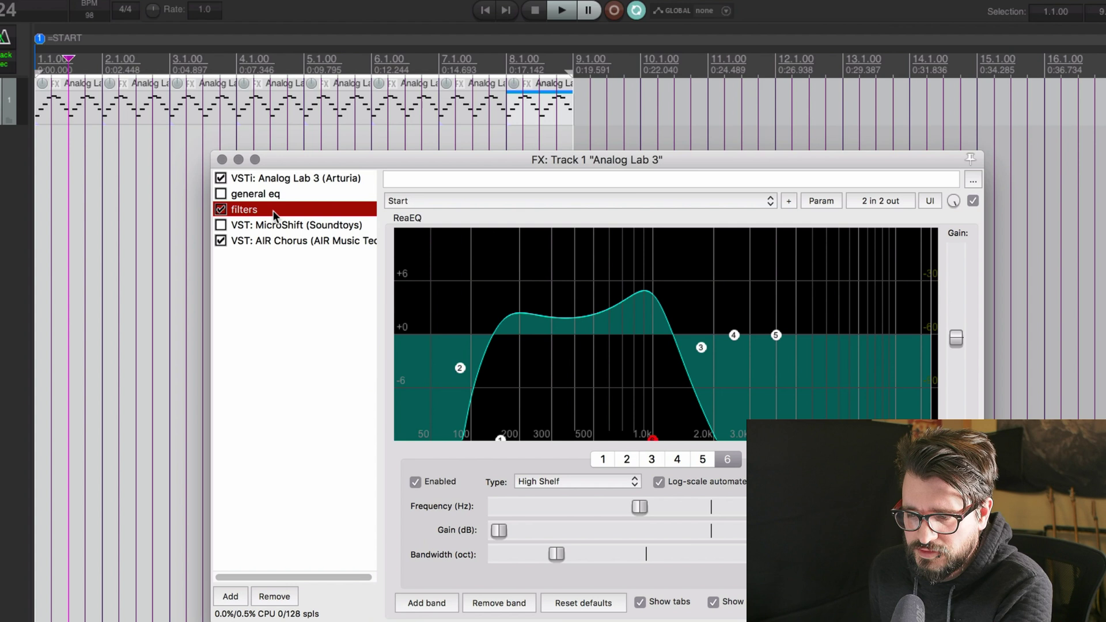
pyautogui.rightClick(273, 209)
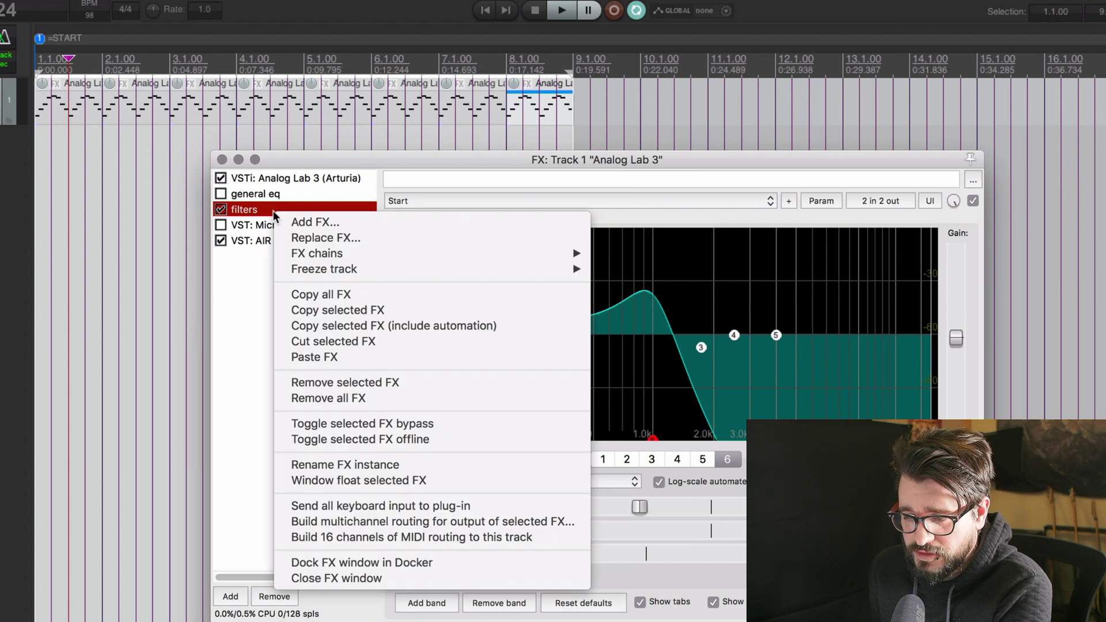
pyautogui.moveTo(309, 256)
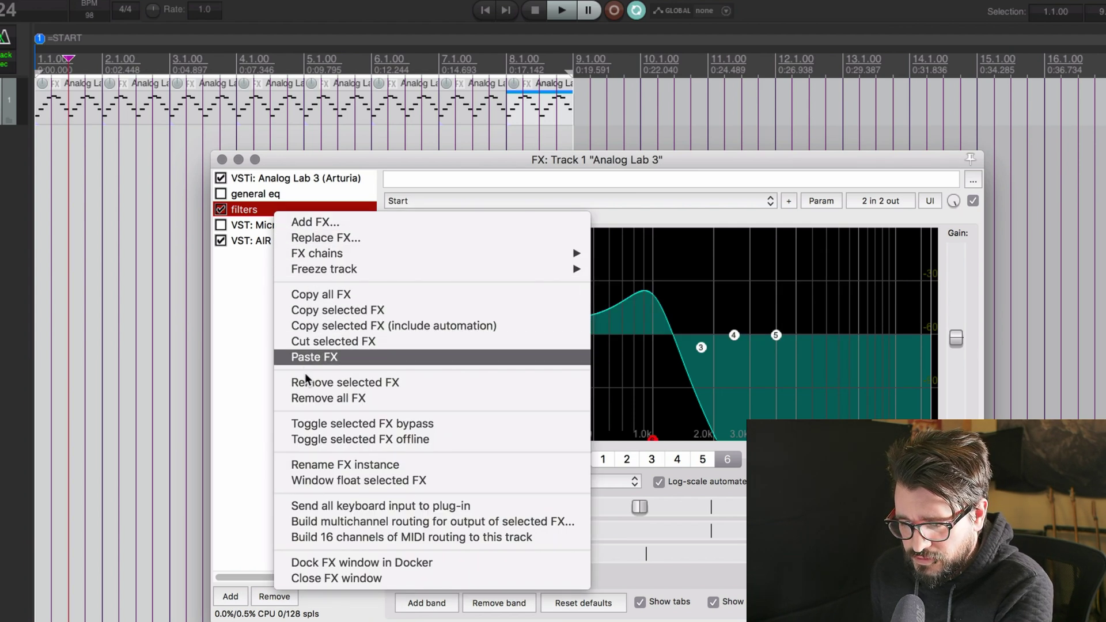
# - Dismiss the options menu and step through the chain from Analog Lab 3 down to AIR Chorus
pyautogui.press('Escape')
pyautogui.press('Down')
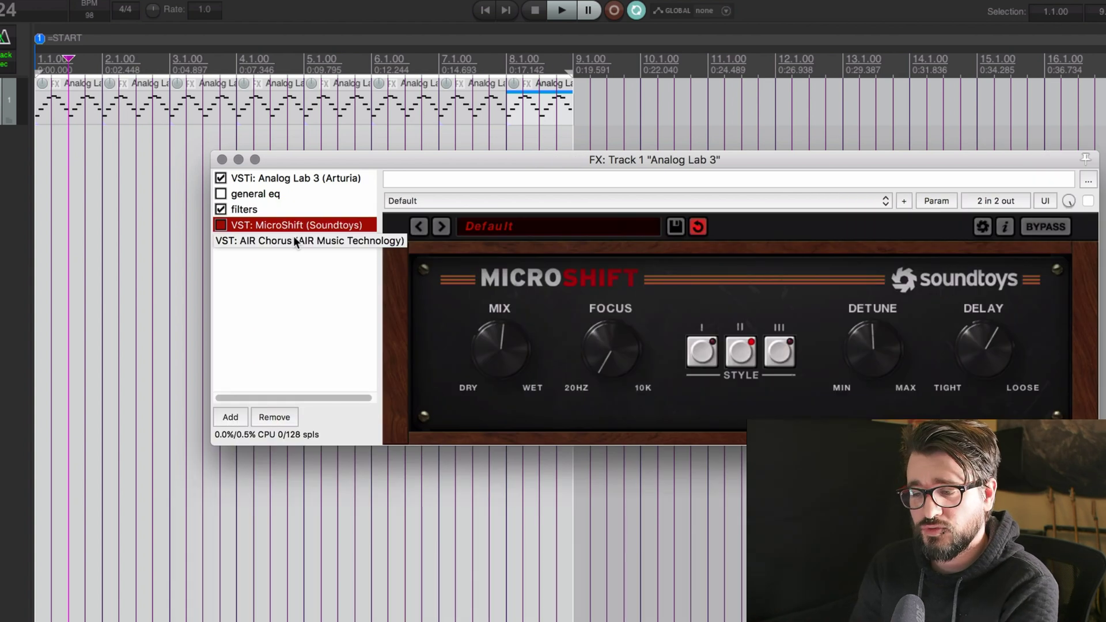
pyautogui.press('Up')
pyautogui.press('Up')
pyautogui.press('Up')
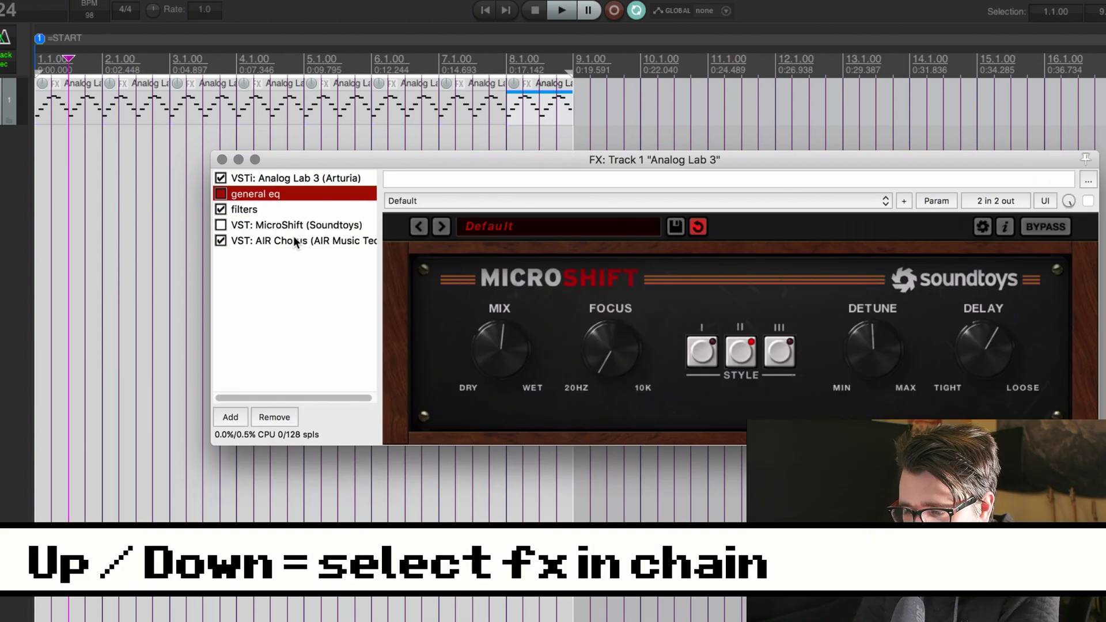
pyautogui.press('Down')
pyautogui.press('Down')
pyautogui.press('Down')
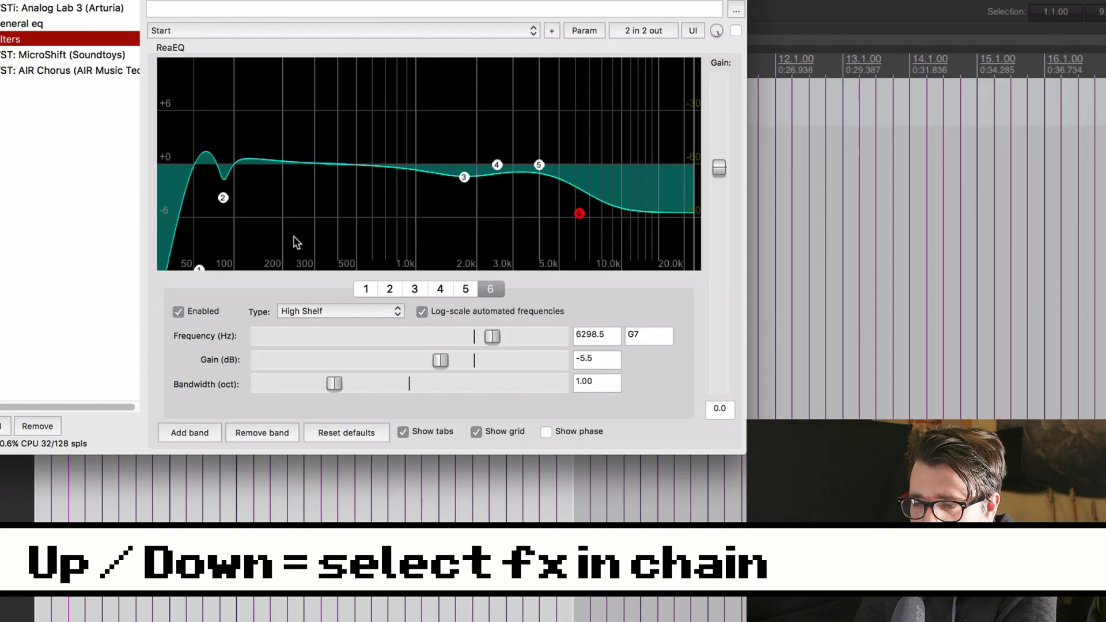
pyautogui.press('Down')
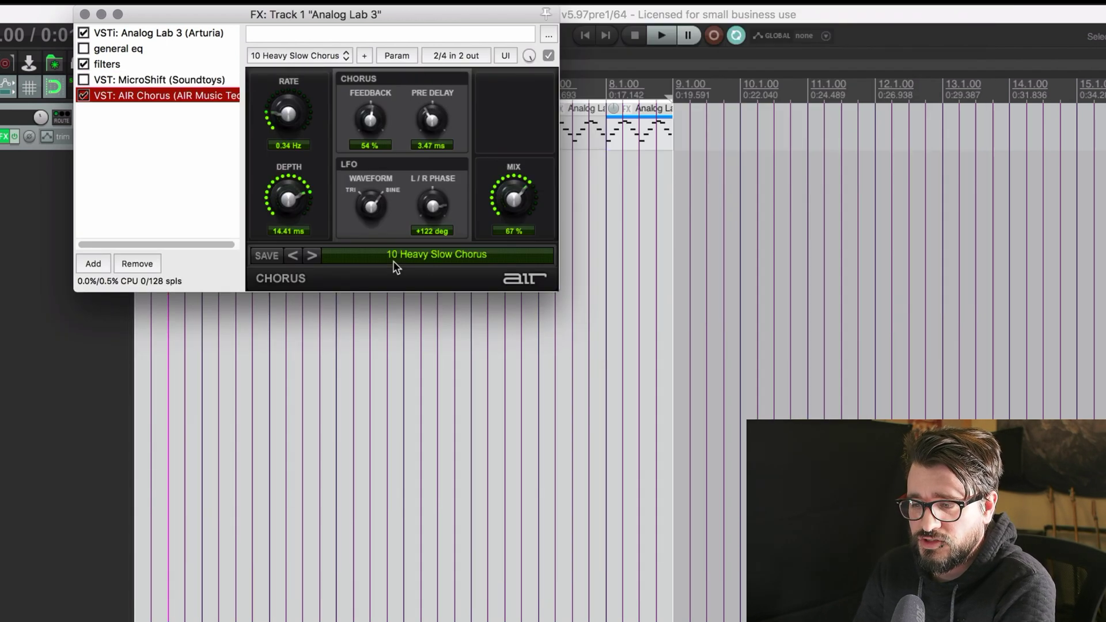
pyautogui.press('Up')
pyautogui.press('Up')
pyautogui.press('Up')
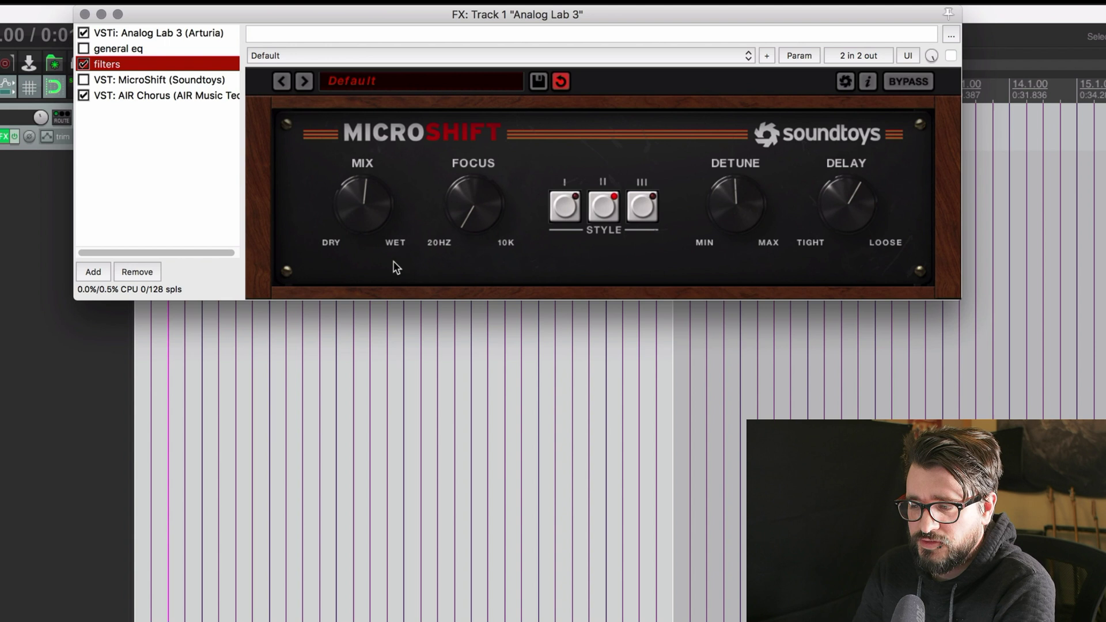
pyautogui.press('Up')
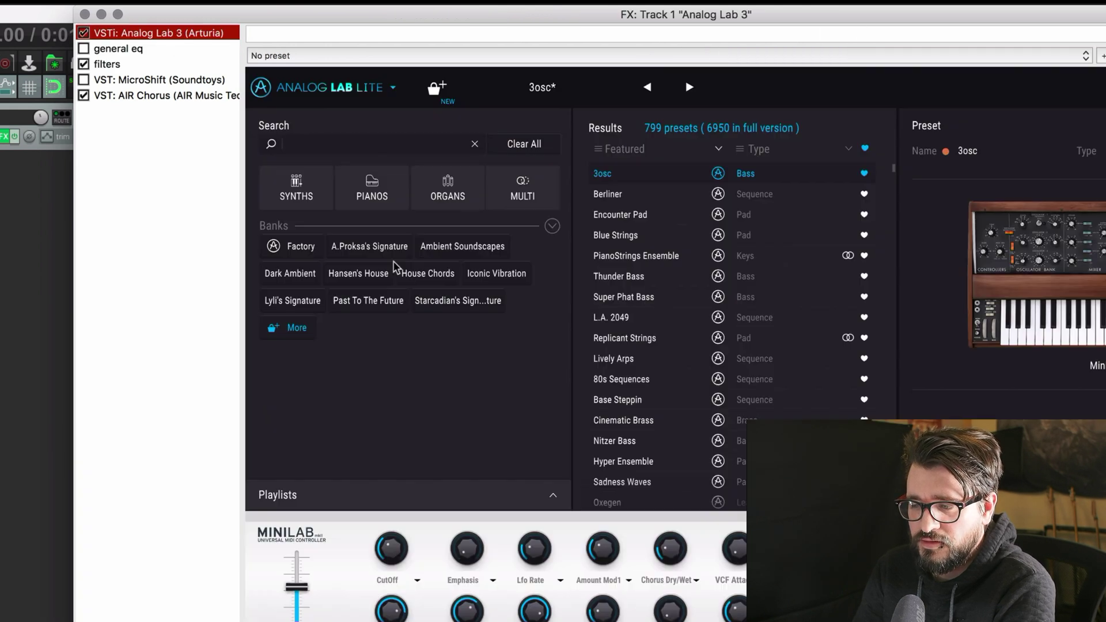
pyautogui.hotkey('shift', 'Down')
pyautogui.hotkey('shift', 'Down')
pyautogui.hotkey('shift', 'Down')
pyautogui.hotkey('shift', 'Down')
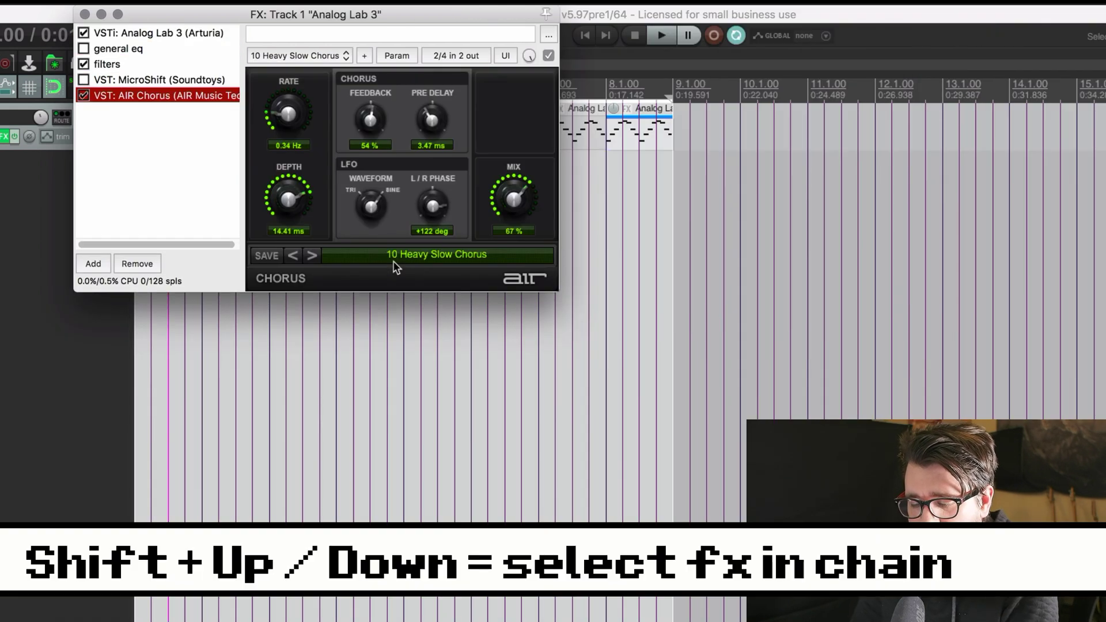
# - Select the four effects after Analog Lab 3, paste duplicates, then delete the pasted copies
pyautogui.hotkey('shift', 'Up')
pyautogui.hotkey('shift', 'Up')
pyautogui.hotkey('shift', 'Up')
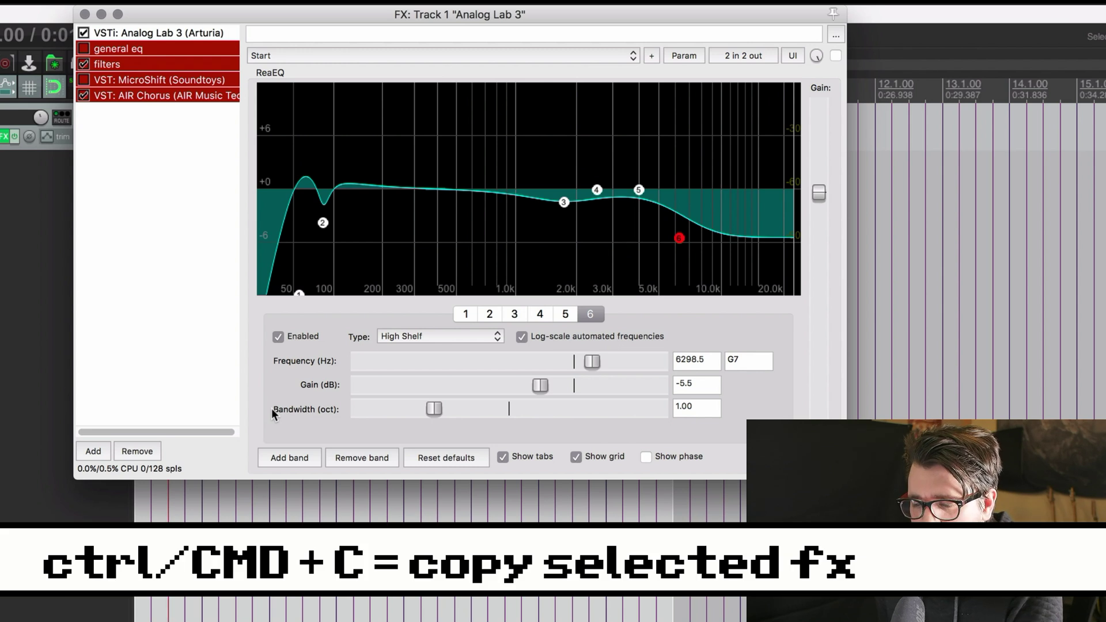
pyautogui.press('super+v')
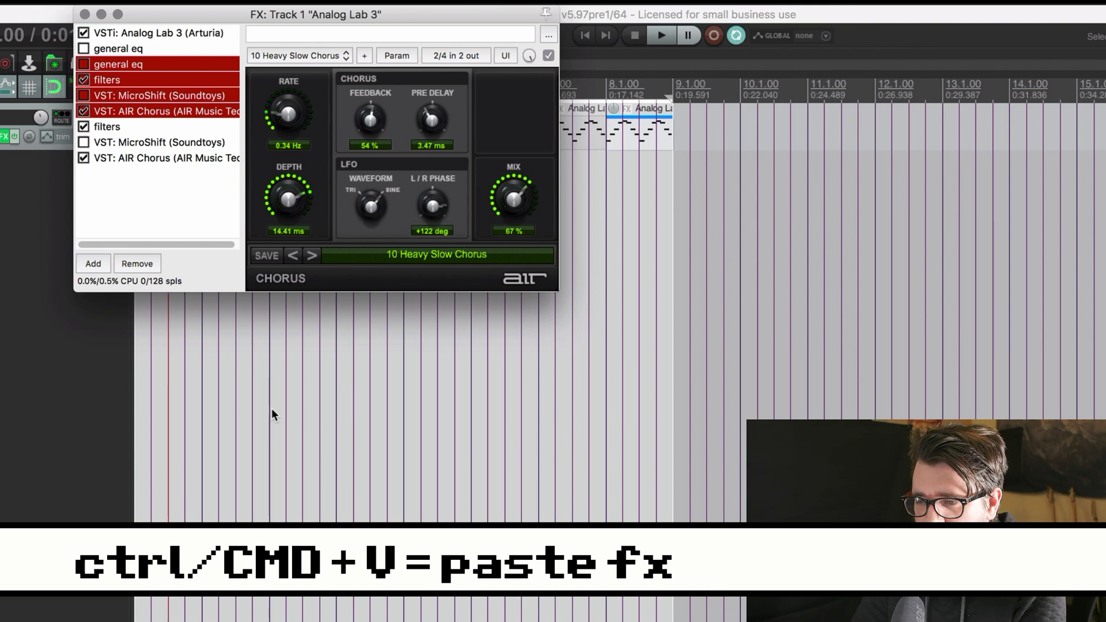
pyautogui.press('Delete')
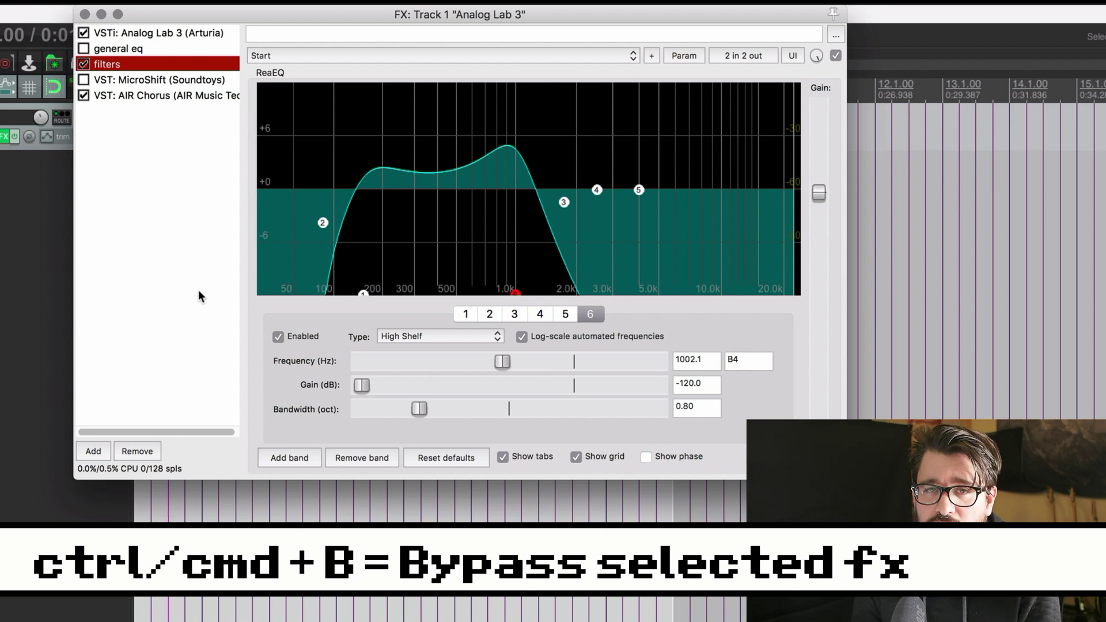
# - Toggle the filters EQ's bypass with Cmd+B, leaving it active, and drag the FX window lower
pyautogui.press('super+b')
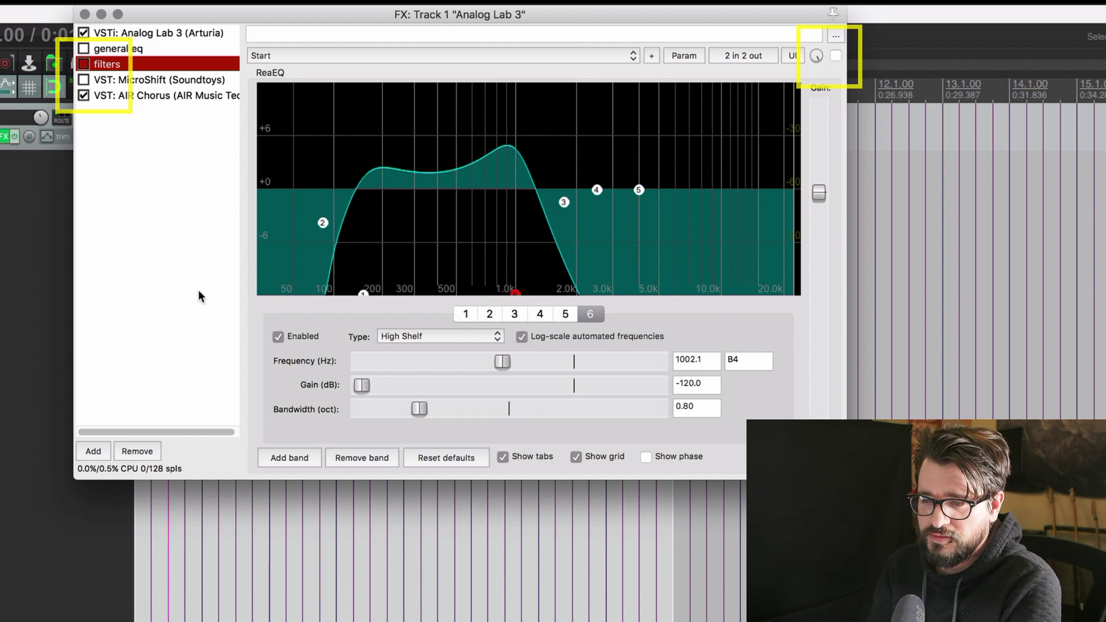
pyautogui.press('super+b')
pyautogui.press('super+b')
pyautogui.press('super+b')
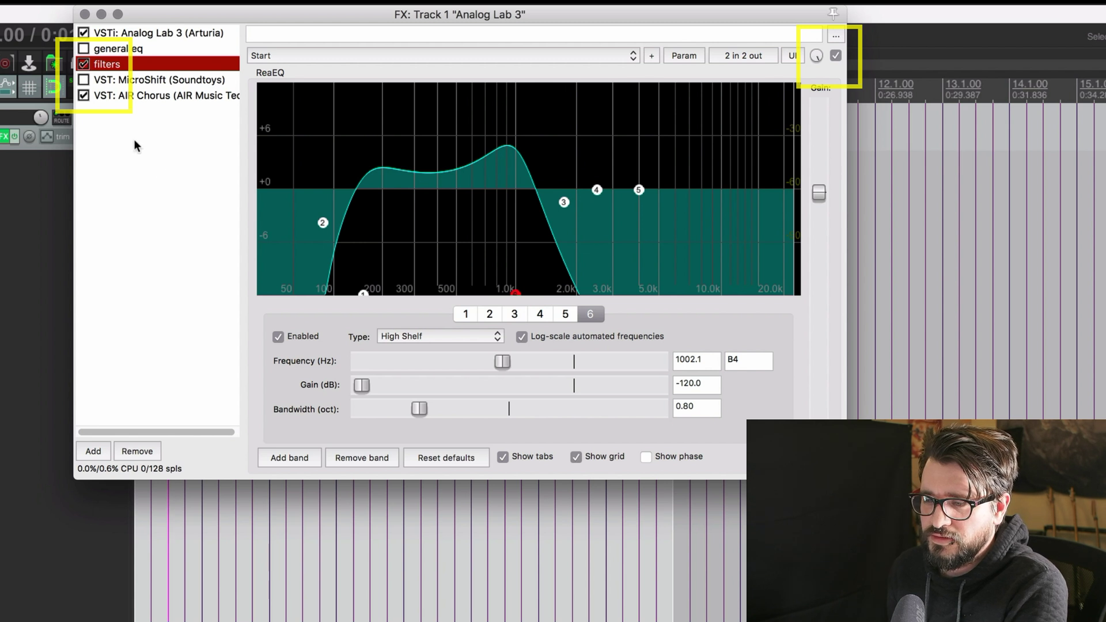
pyautogui.press('super+b')
pyautogui.press('super+b')
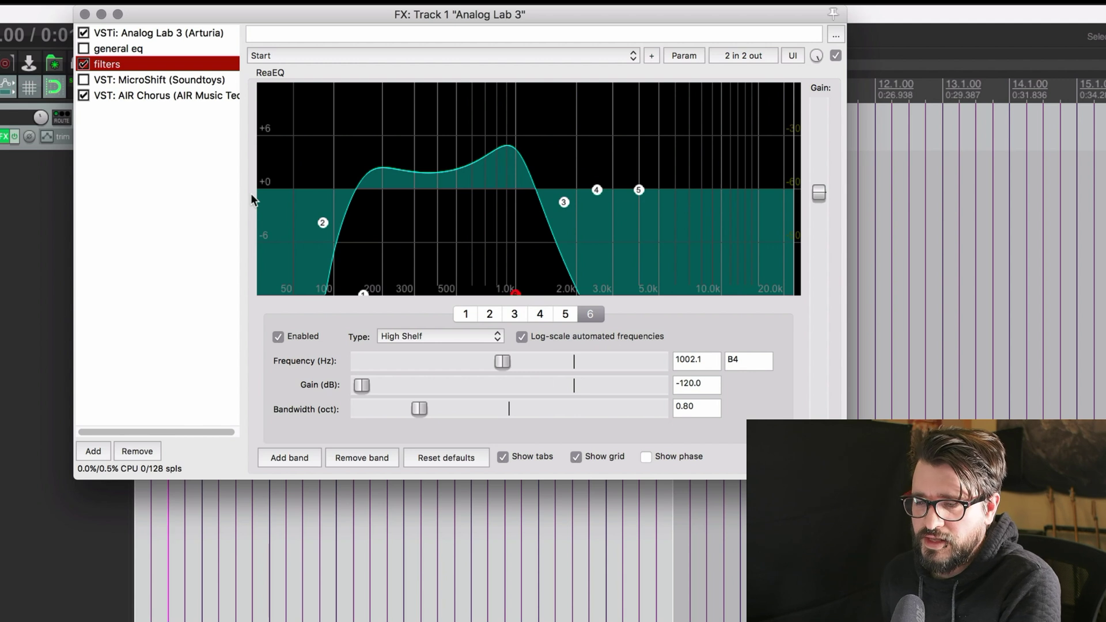
pyautogui.moveTo(248, 15); pyautogui.dragTo(341, 153)
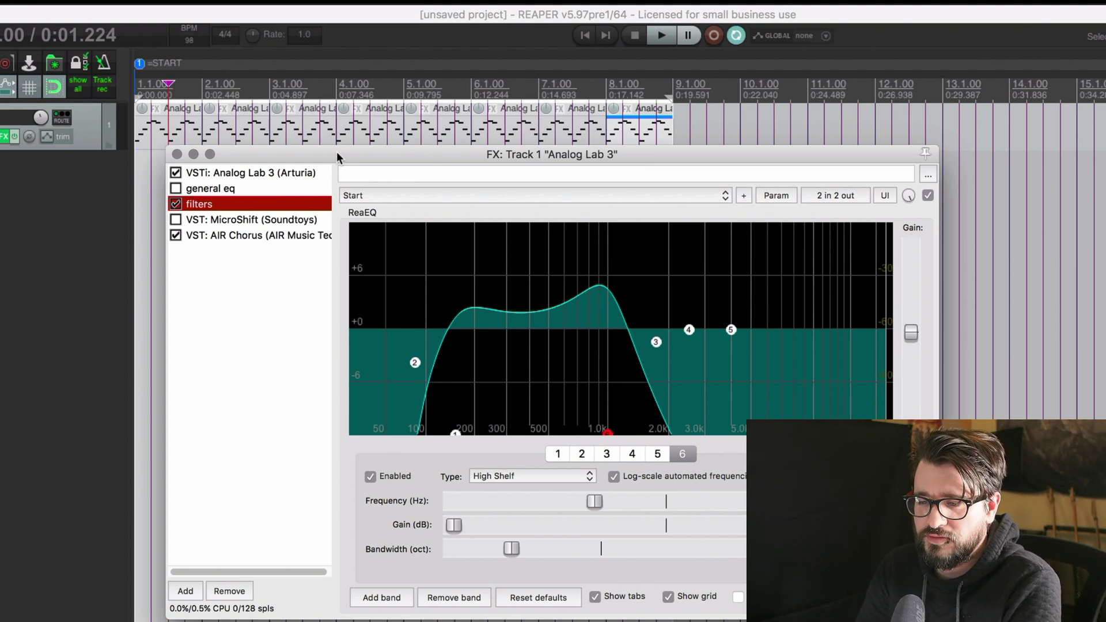
# - Select general eq through AIR Chorus, then start and stop playback to audition them
pyautogui.press('Up')
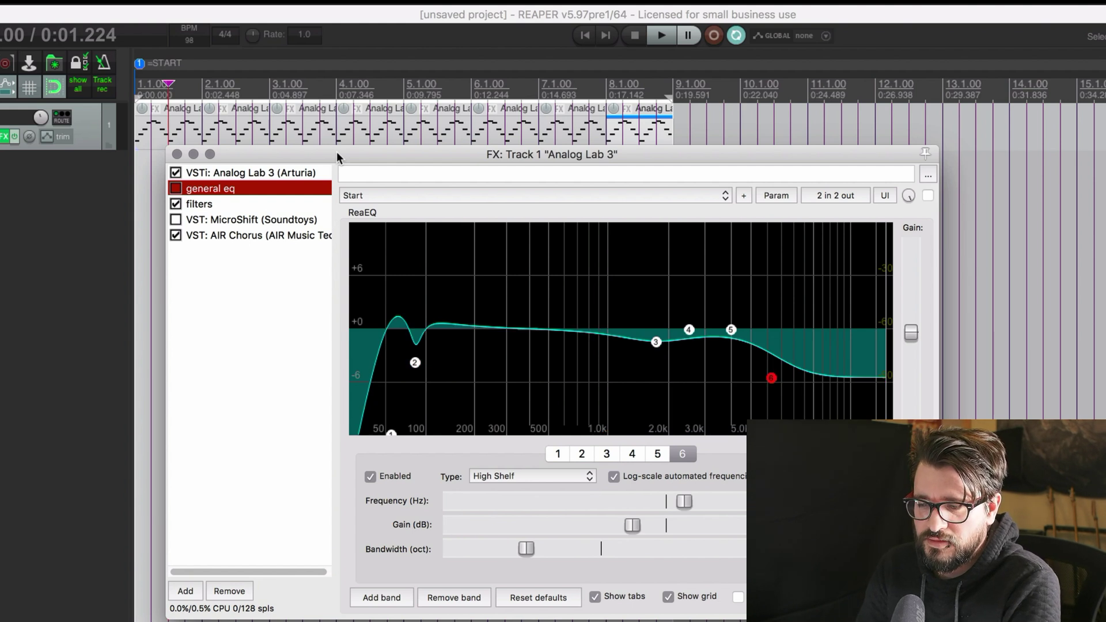
pyautogui.hotkey('shift', 'Down')
pyautogui.hotkey('shift', 'Down')
pyautogui.hotkey('shift', 'Down')
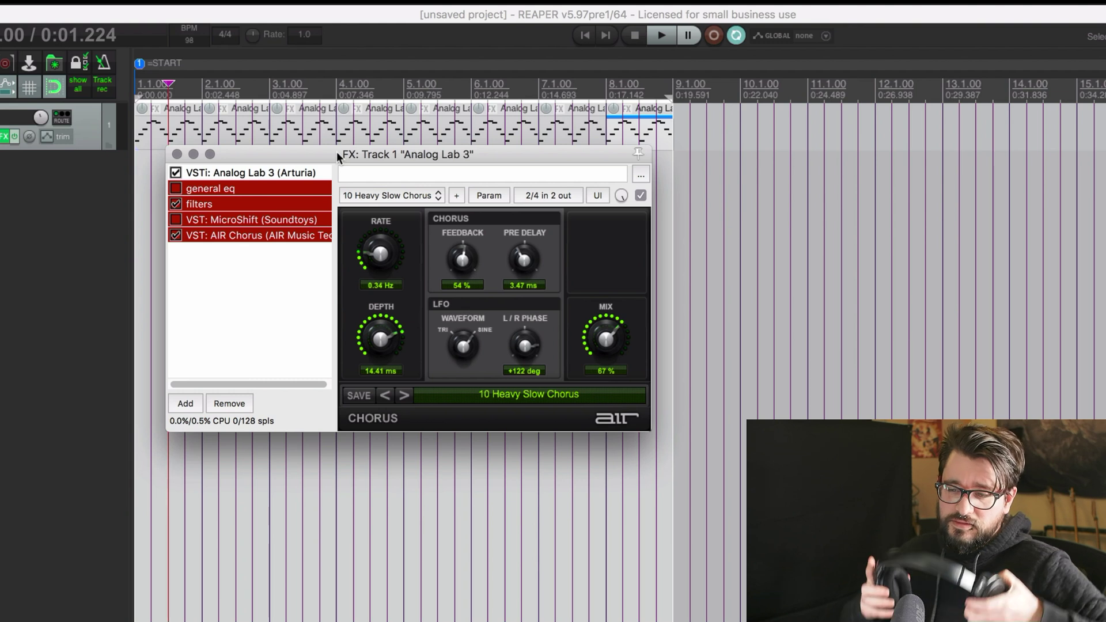
pyautogui.press('space')
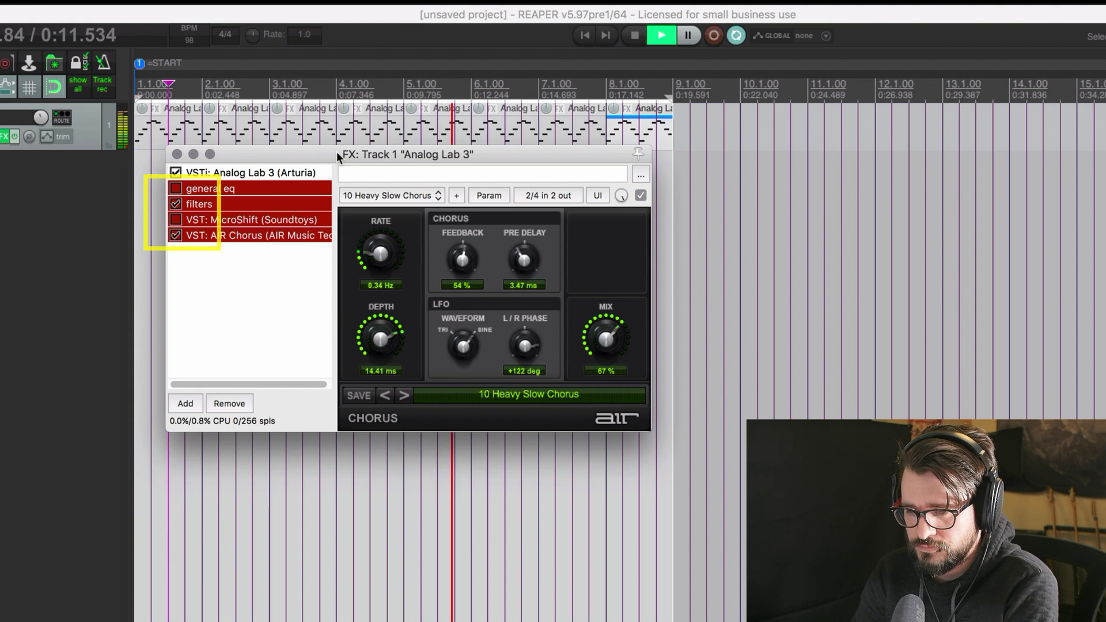
pyautogui.press('space')
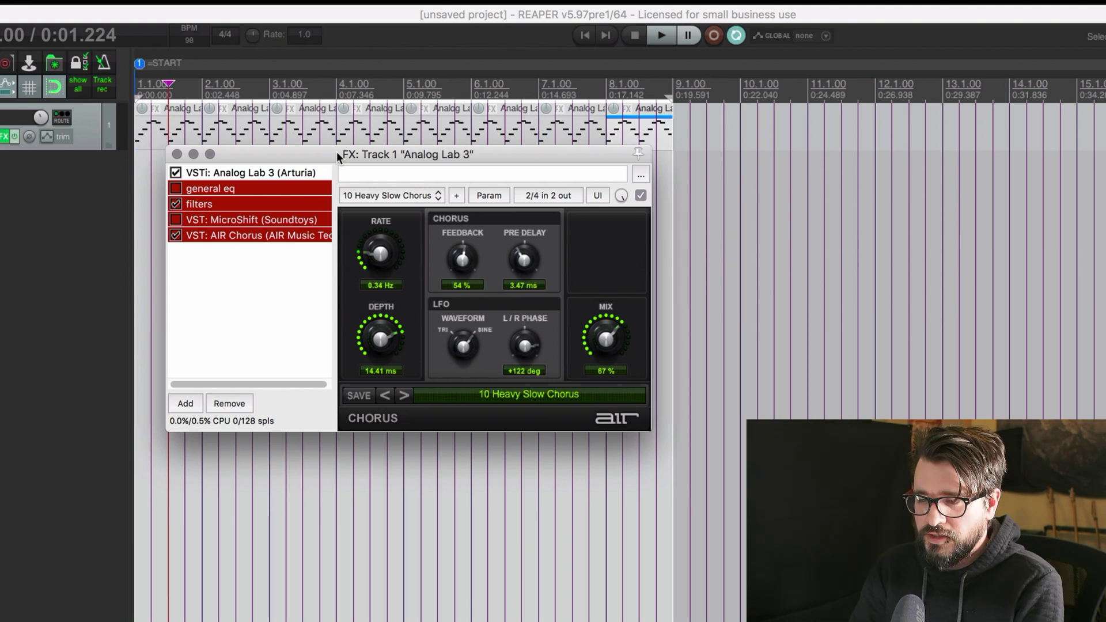
# - Select all FX with Cmd+A, then clear the selection so Analog Lab 3 is displayed
pyautogui.press('super+a')
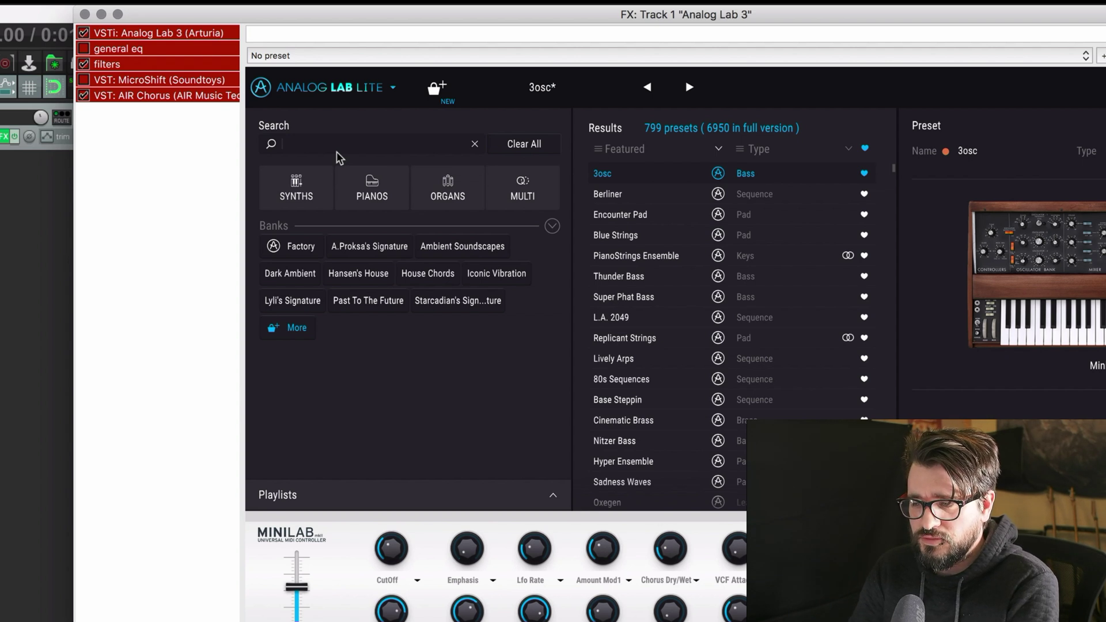
pyautogui.click(165, 206)
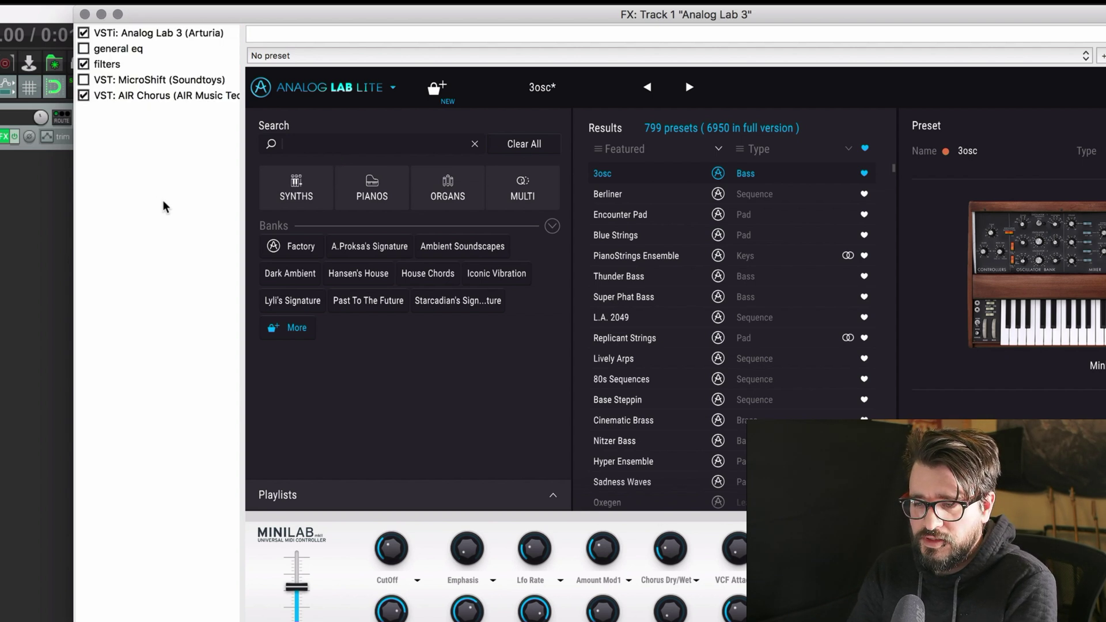
# - Close Track 1's FX chain window with Escape
pyautogui.press('Escape')
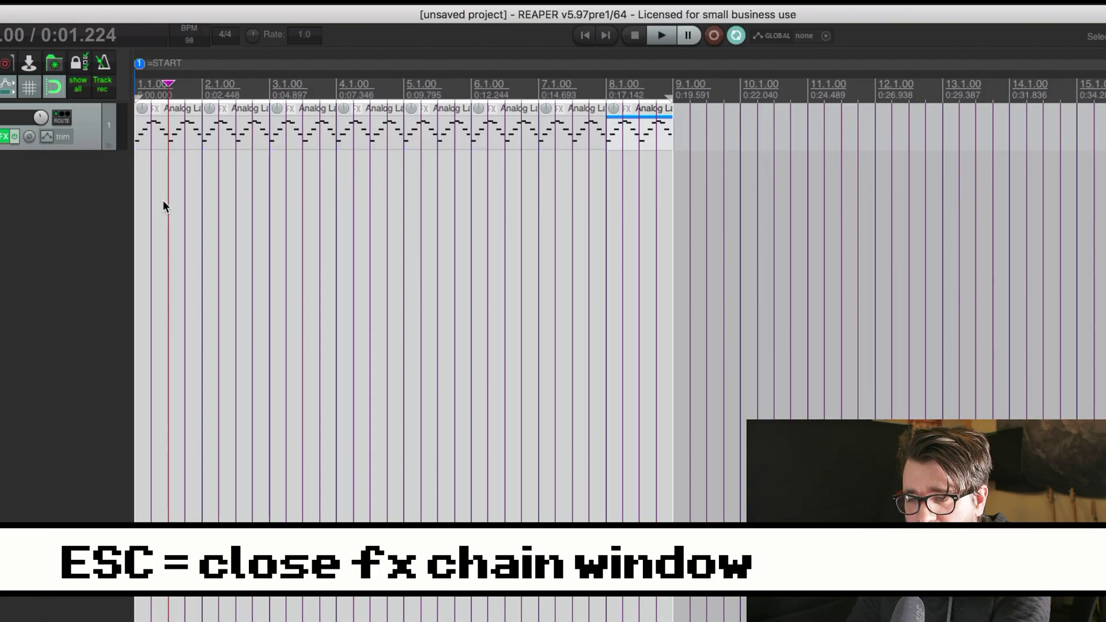